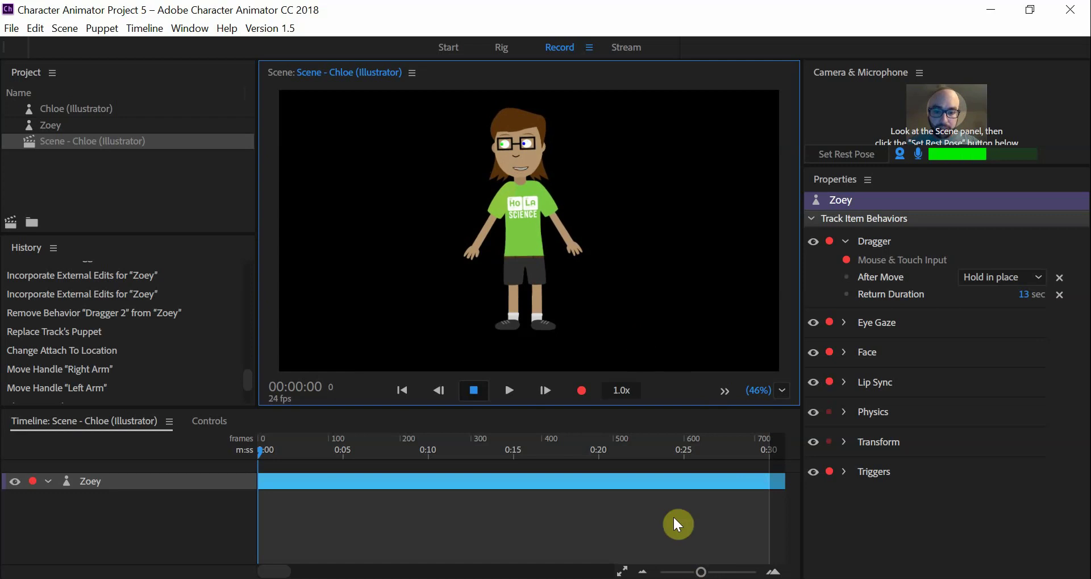
Step: In Illustrator, add an empty sublayer under Zoey.ai's Body group, then minimize Illustrator
{"action": "key", "text": "alt+Tab"}
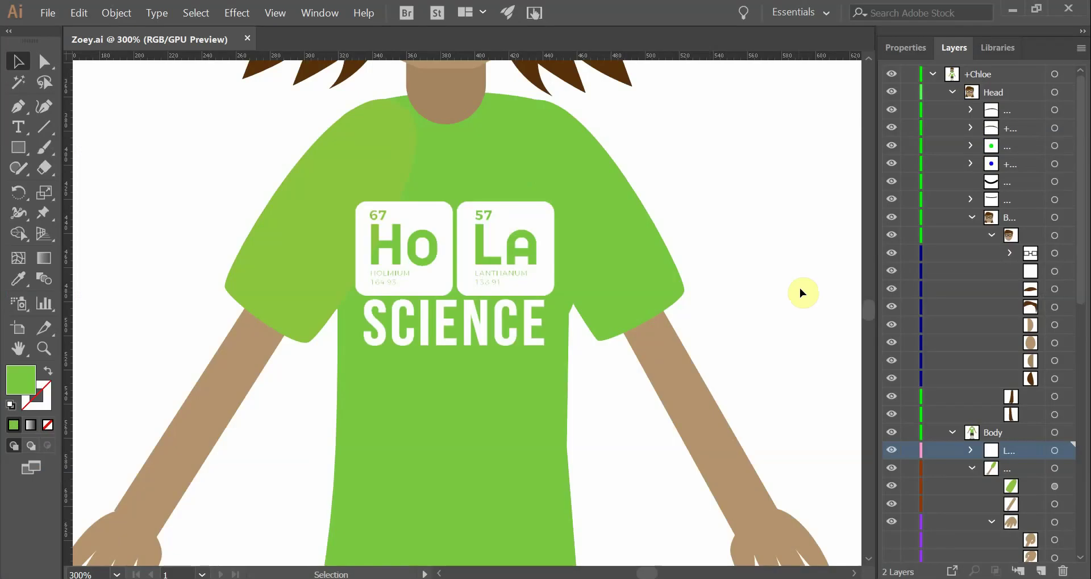
{"action": "scroll", "coordinate": [738, 245], "scroll_direction": "up", "scroll_amount": 4}
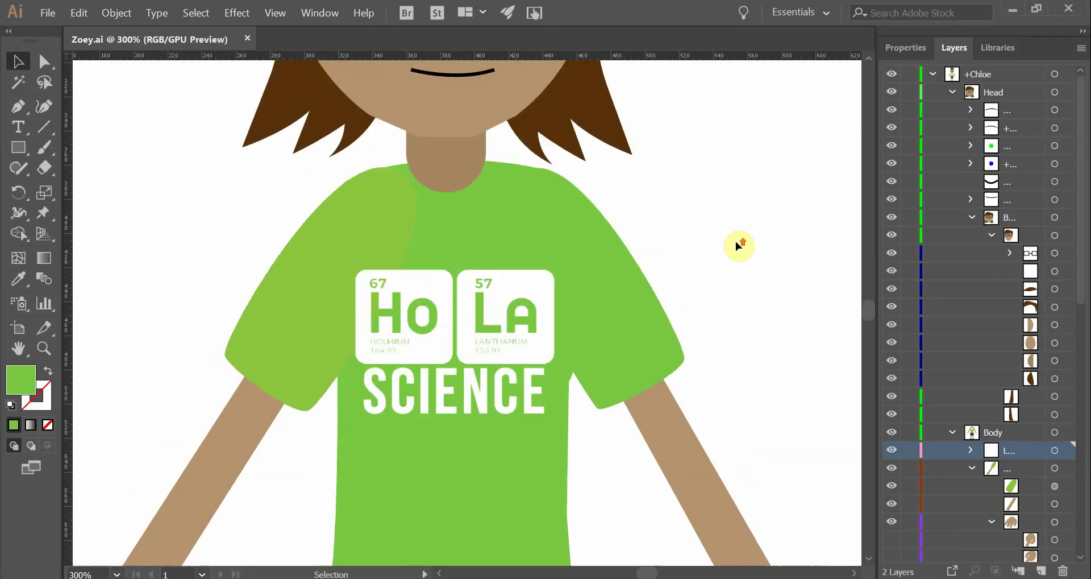
{"action": "scroll", "coordinate": [738, 245], "scroll_direction": "up", "scroll_amount": 6}
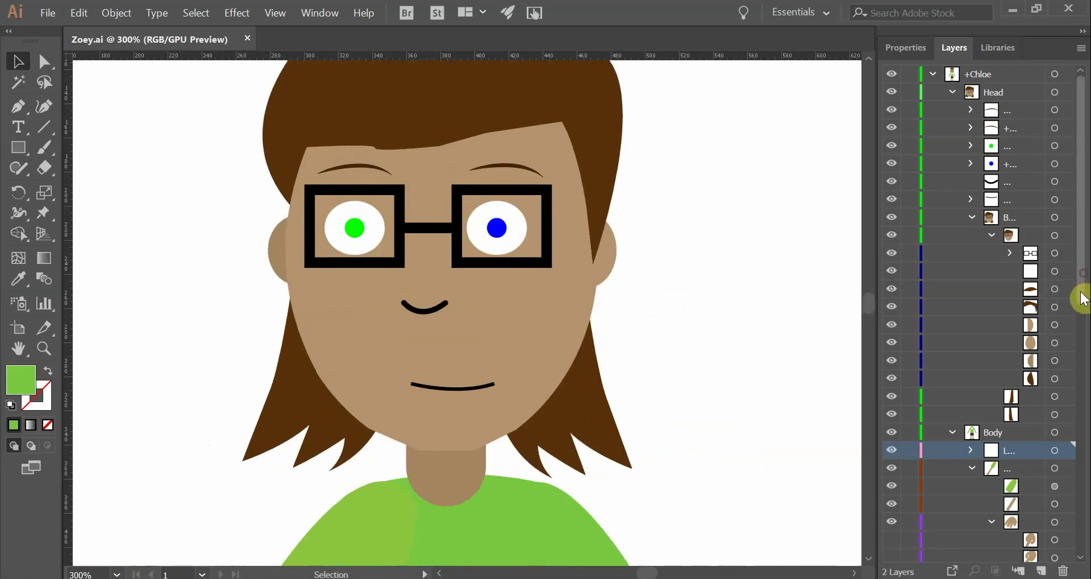
{"action": "left_click_drag", "start_coordinate": [1079, 284], "coordinate": [1080, 364]}
{"action": "left_click", "coordinate": [994, 236]}
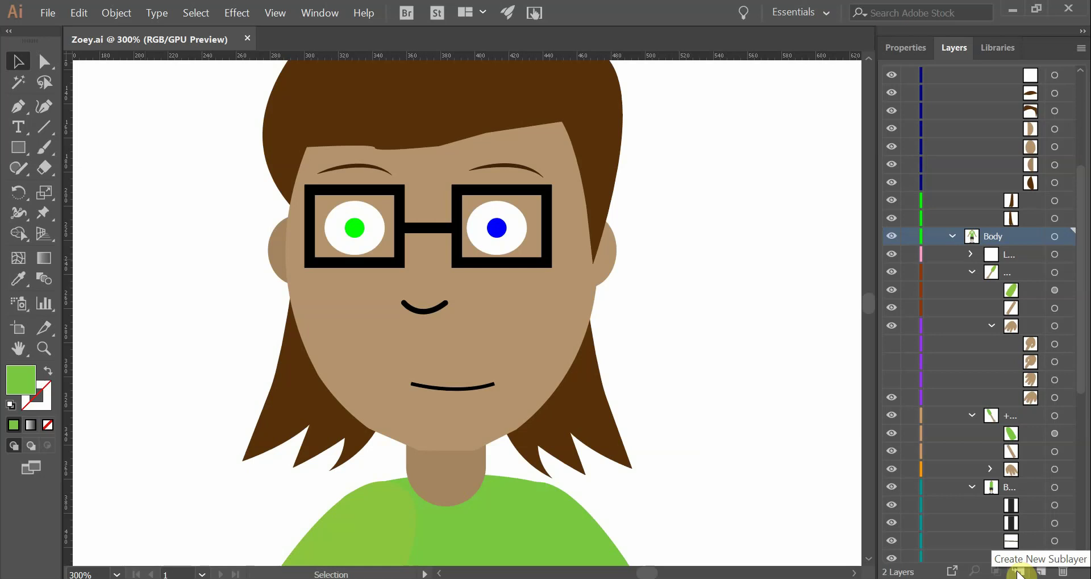
{"action": "left_click", "coordinate": [1018, 570]}
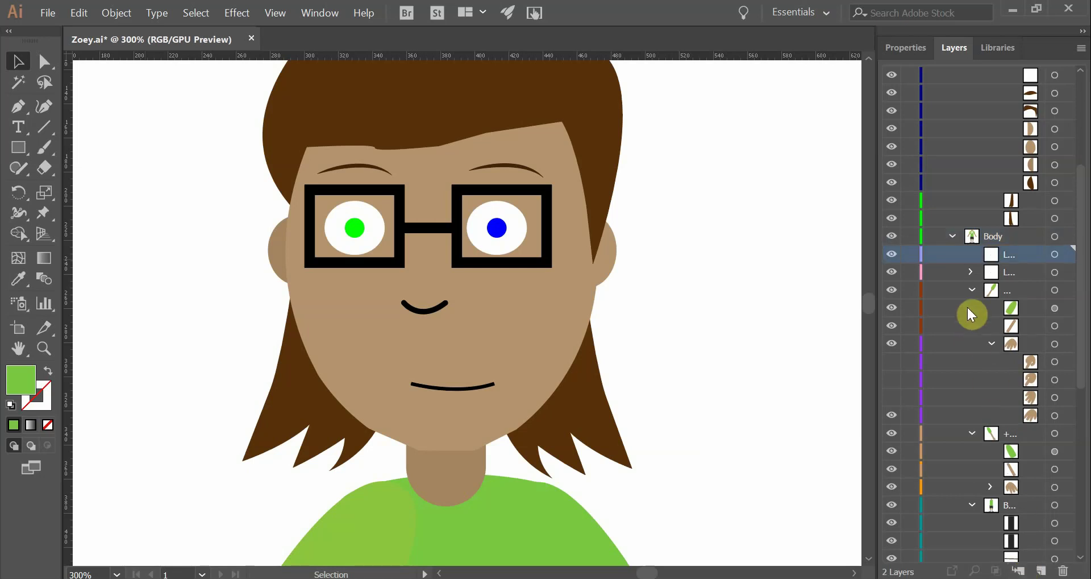
{"action": "scroll", "coordinate": [616, 309], "scroll_direction": "down", "scroll_amount": 10}
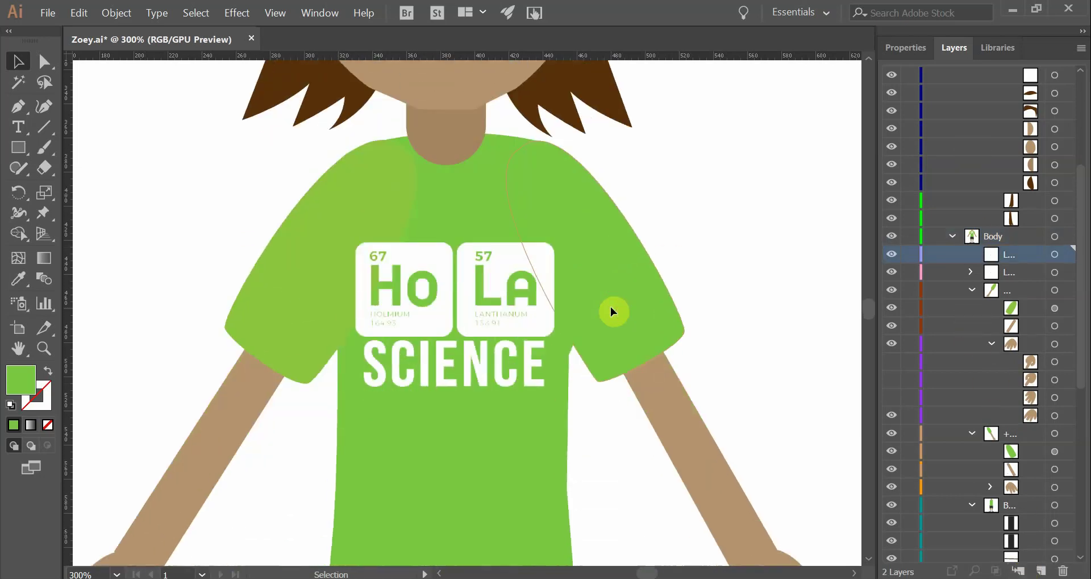
{"action": "left_click", "coordinate": [1012, 11]}
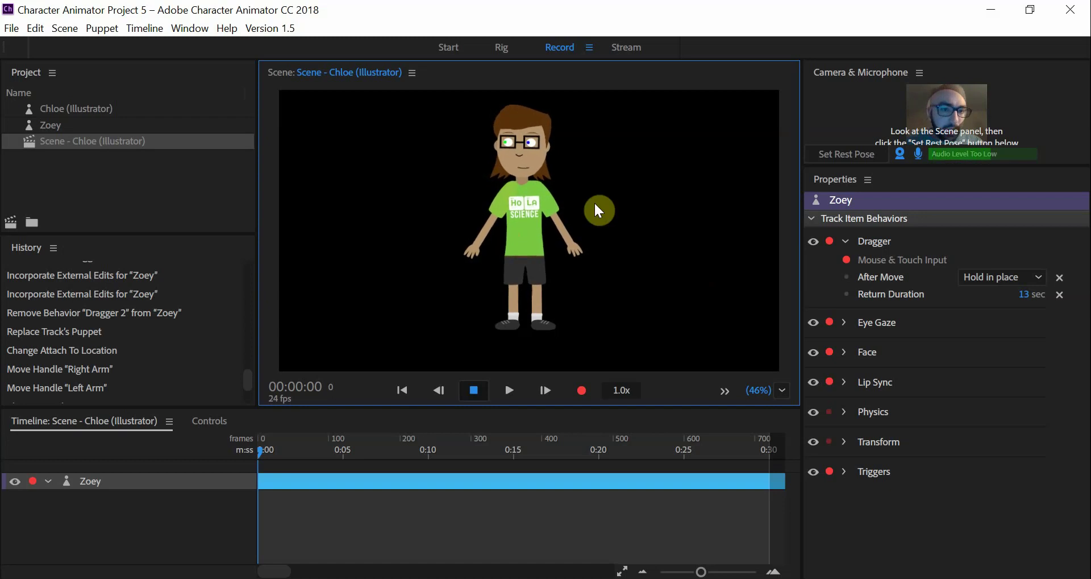
Step: Set Zoey's Dragger After Move to Return to rest, testing it by dragging her hands
{"action": "left_click_drag", "start_coordinate": [579, 249], "coordinate": [590, 190]}
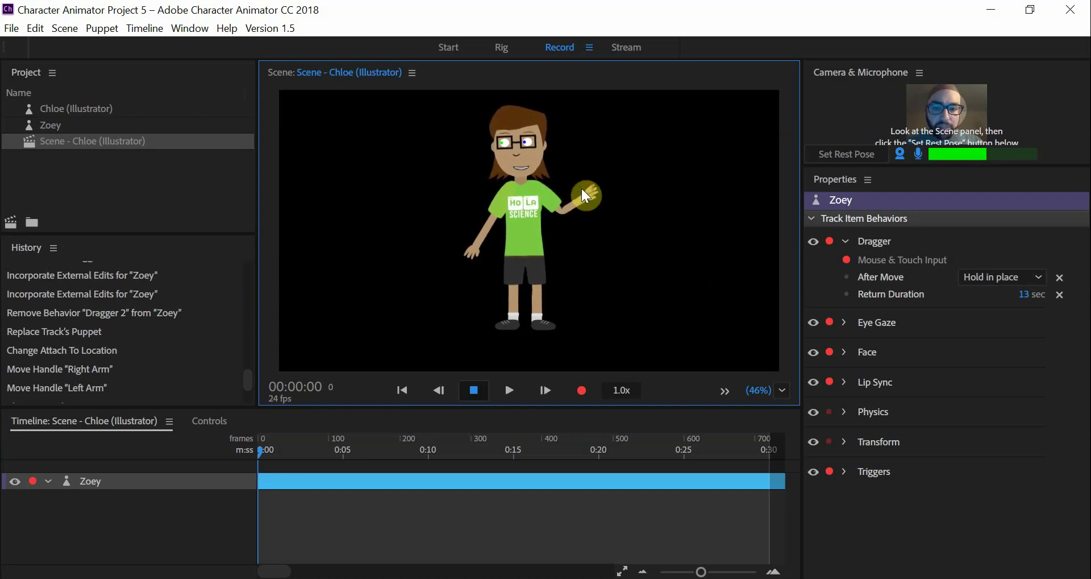
{"action": "left_click_drag", "start_coordinate": [473, 245], "coordinate": [459, 185]}
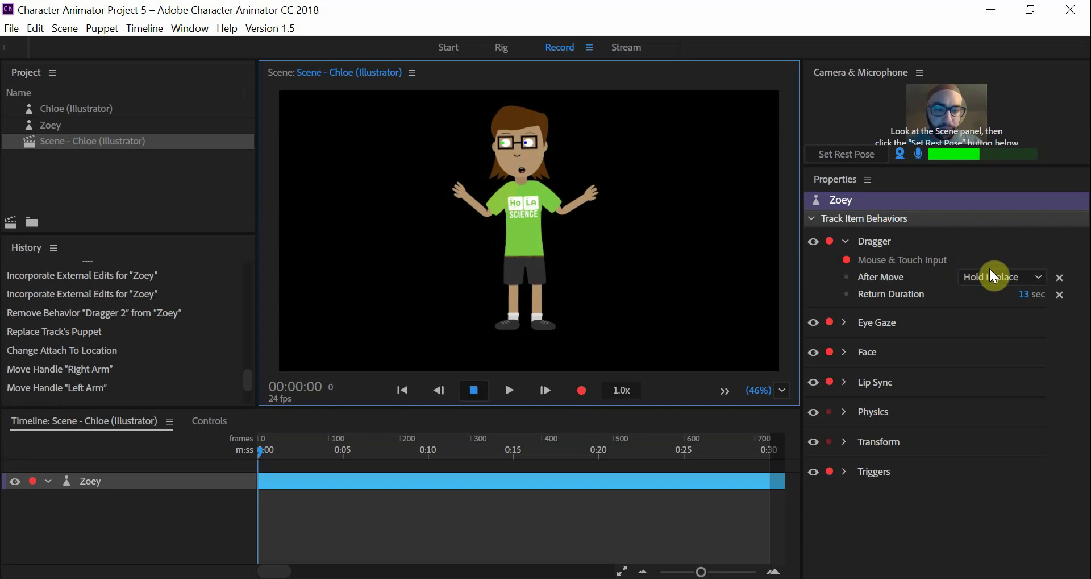
{"action": "left_click", "coordinate": [973, 276]}
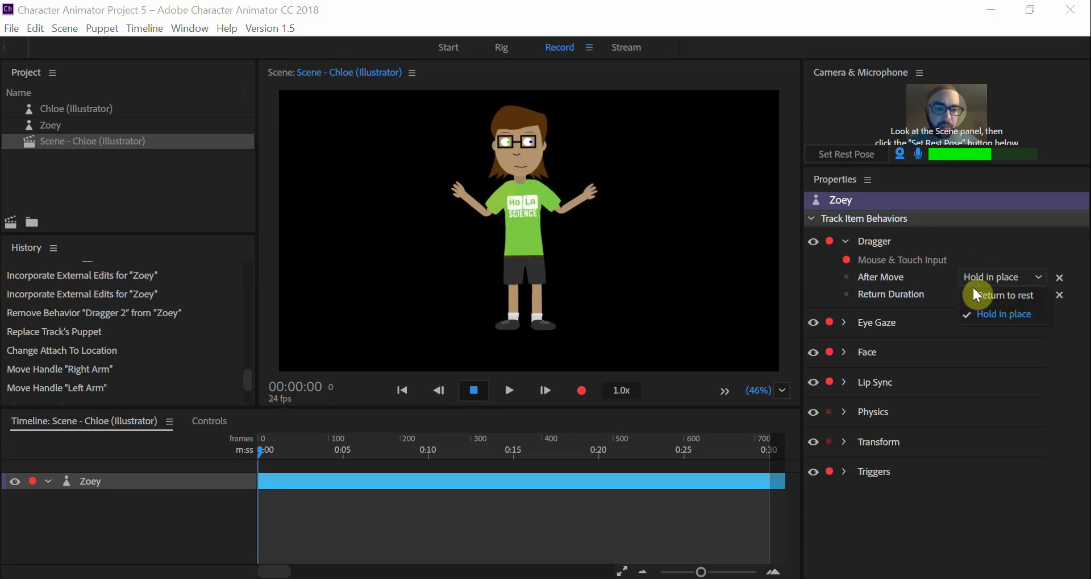
{"action": "left_click", "coordinate": [974, 289]}
{"action": "left_click_drag", "start_coordinate": [630, 177], "coordinate": [591, 177]}
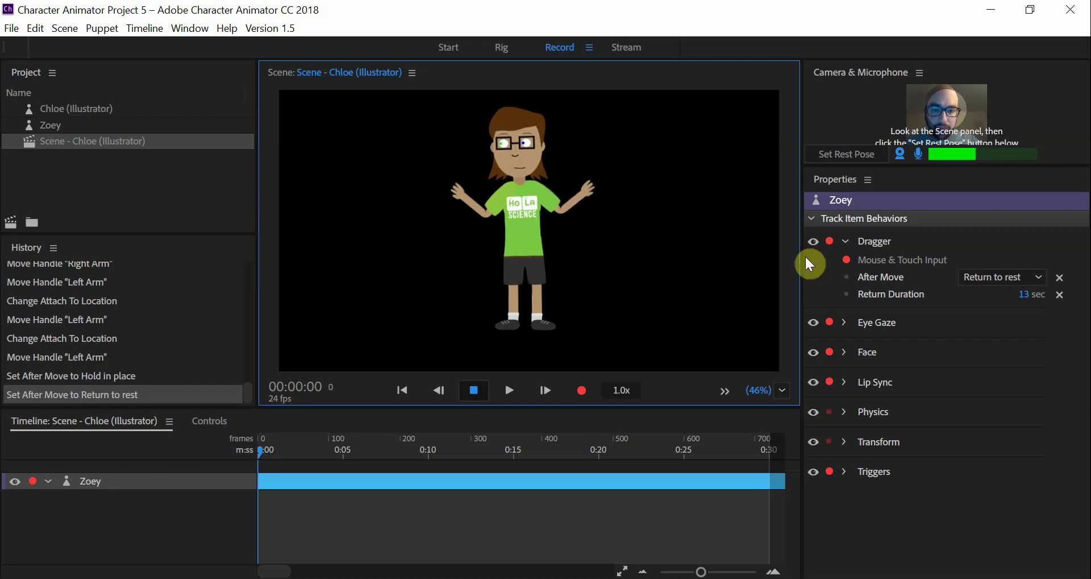
Step: Change the Dragger Return Duration to 3 seconds and test it with a hand drag
{"action": "left_click", "coordinate": [1021, 293]}
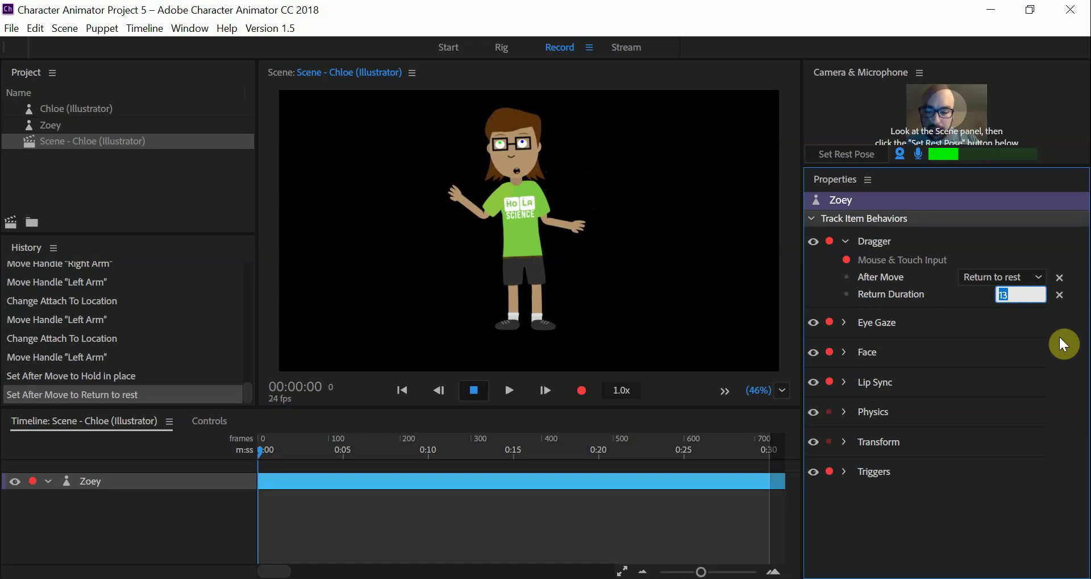
{"action": "type", "text": "3"}
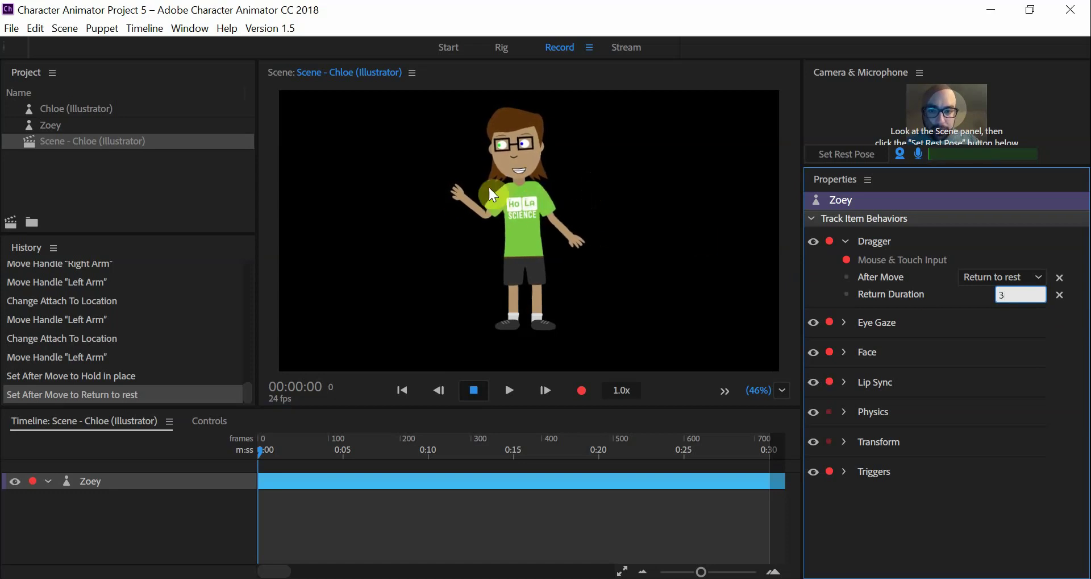
{"action": "left_click", "coordinate": [947, 287]}
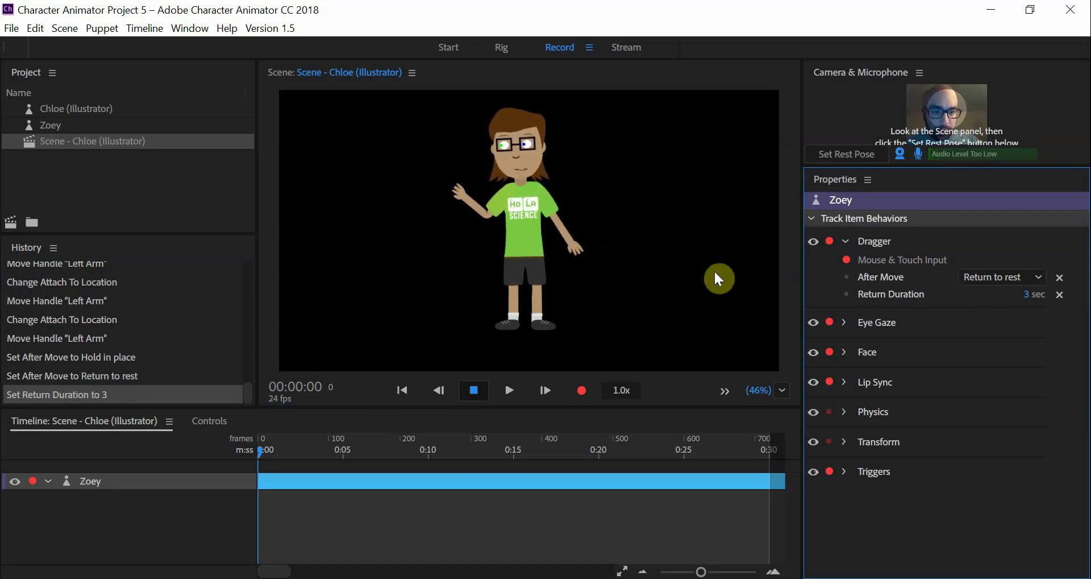
{"action": "left_click_drag", "start_coordinate": [461, 189], "coordinate": [444, 155]}
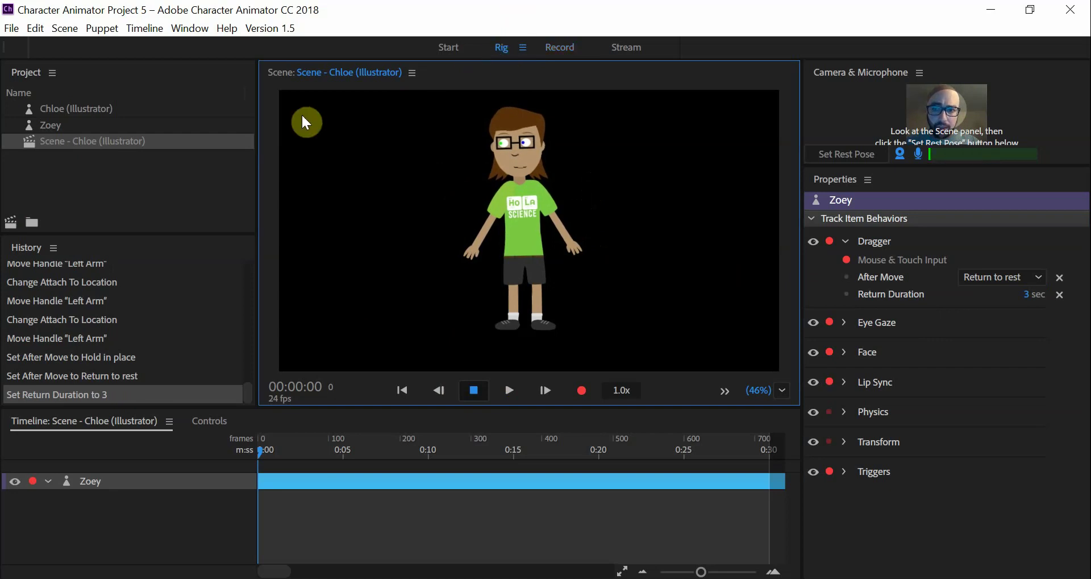
{"action": "left_click", "coordinate": [501, 47]}
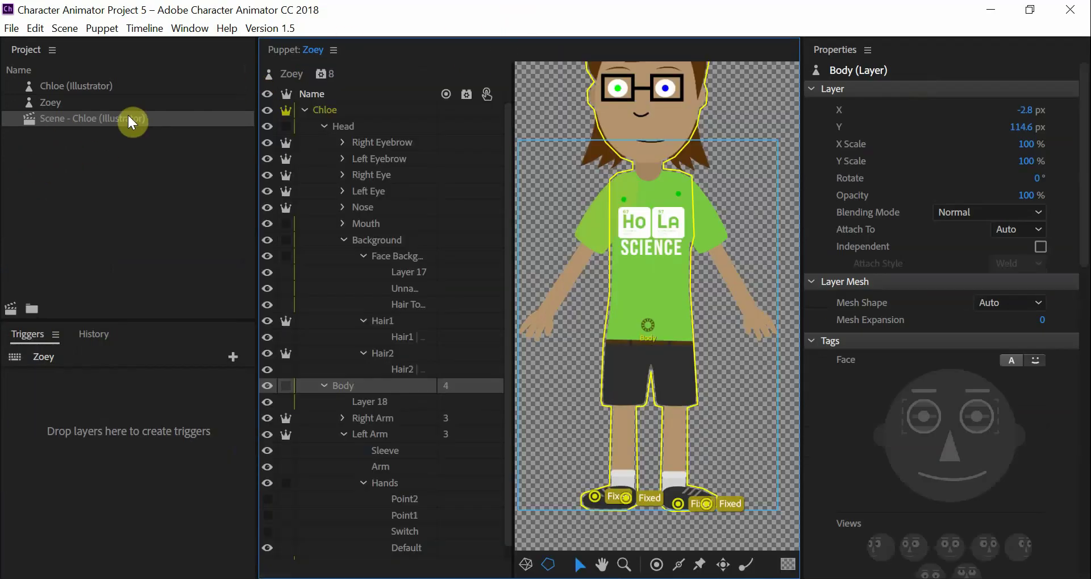
{"action": "left_click", "coordinate": [65, 120]}
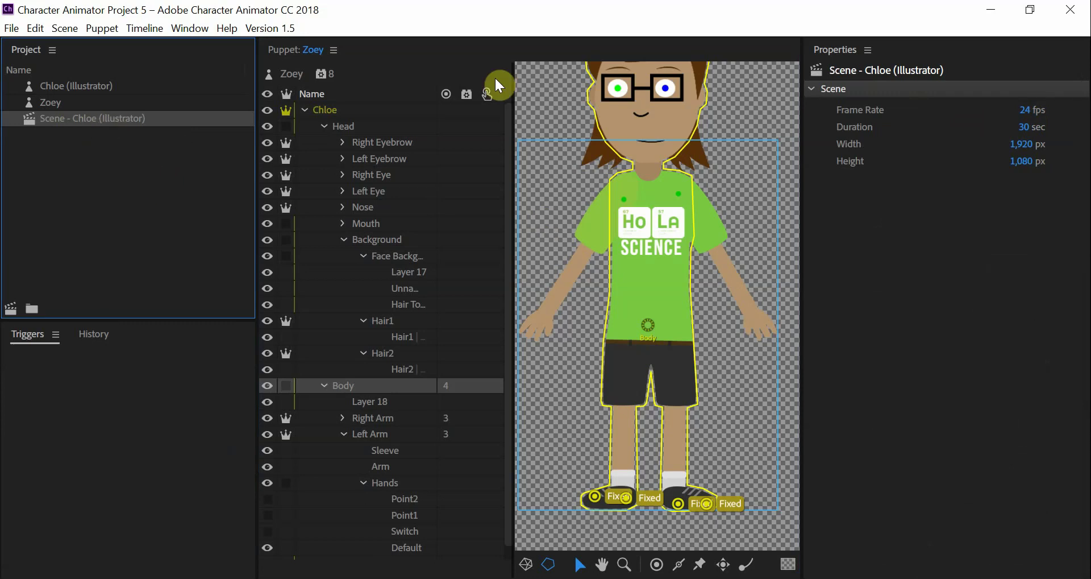
{"action": "double_click", "coordinate": [47, 118]}
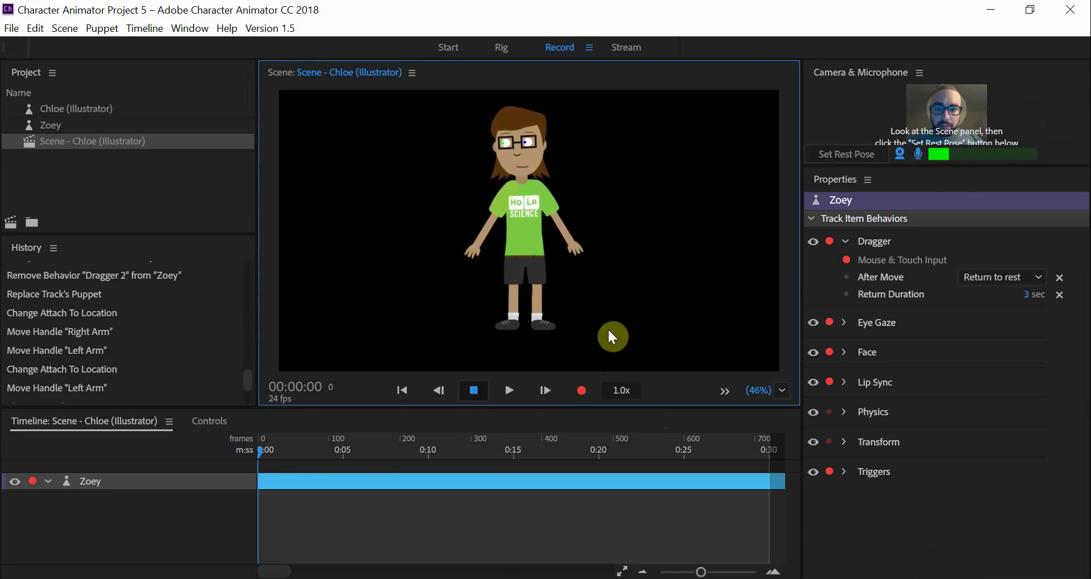
Step: Record take 1 of Zoey raising both arms, then stop and review the recorded tracks
{"action": "left_click", "coordinate": [581, 386]}
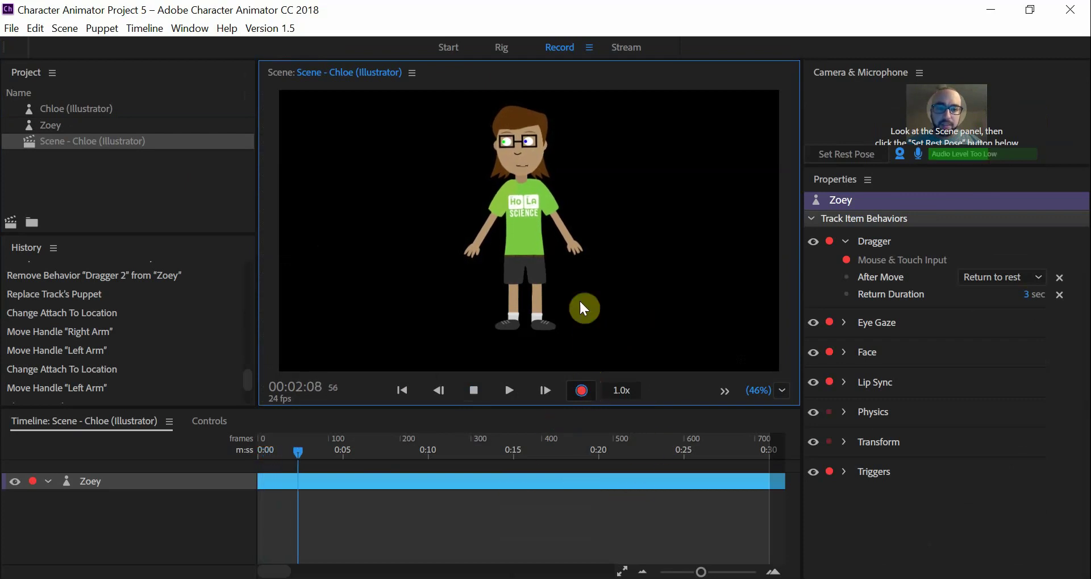
{"action": "left_click_drag", "start_coordinate": [470, 250], "coordinate": [461, 180]}
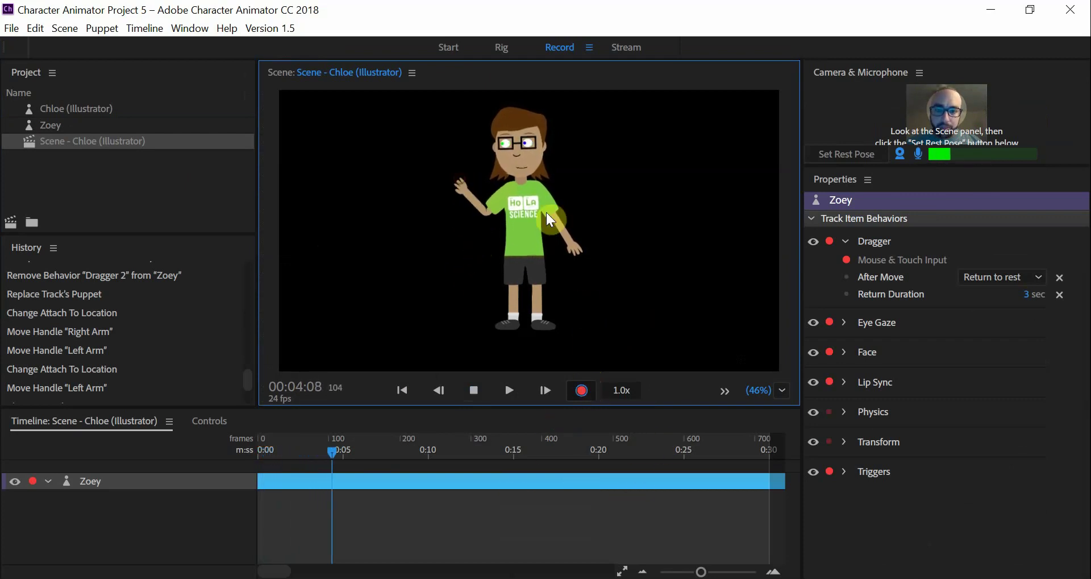
{"action": "mouse_move", "coordinate": [546, 212]}
{"action": "left_mouse_down"}
{"action": "mouse_move", "coordinate": [574, 248]}
{"action": "mouse_move", "coordinate": [586, 158]}
{"action": "left_mouse_up"}
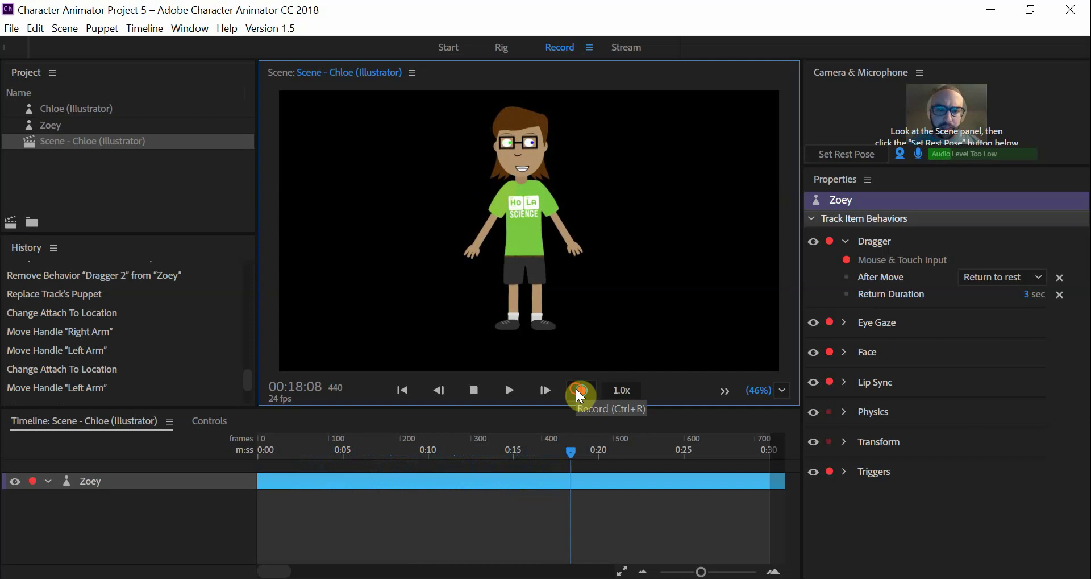
{"action": "left_click", "coordinate": [578, 389]}
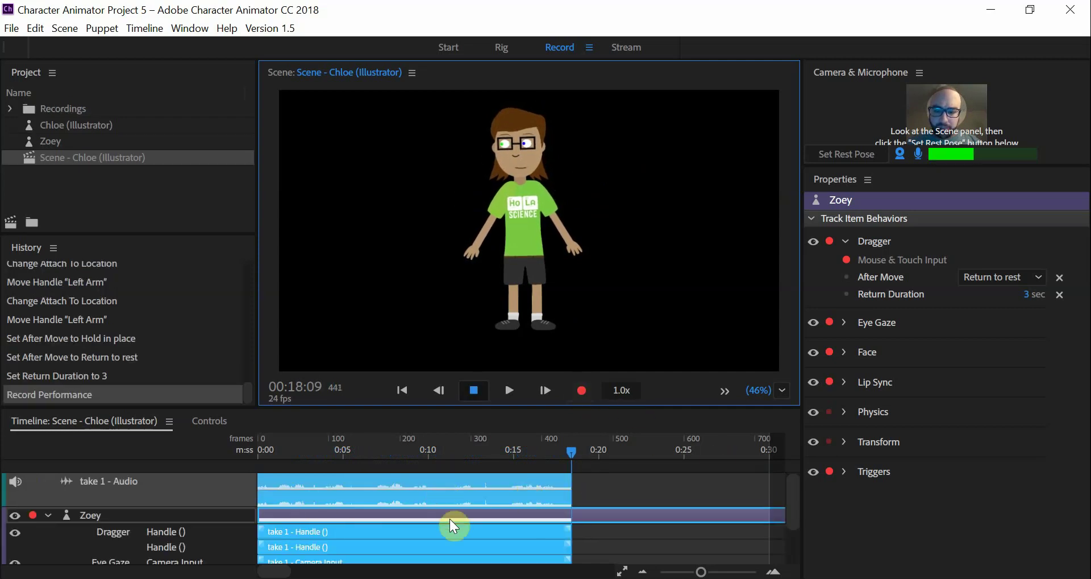
{"action": "scroll", "coordinate": [449, 518], "scroll_direction": "down", "scroll_amount": 2}
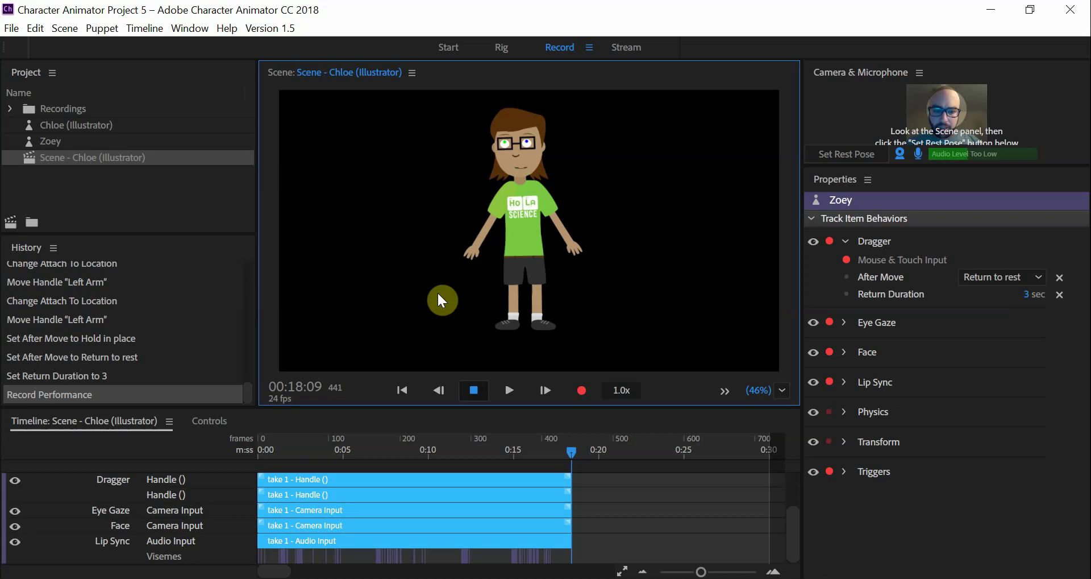
Step: Export the scene via Media Encoder as an H.264 MP4 named 'Zoey example for exporting video'
{"action": "left_click", "coordinate": [11, 28]}
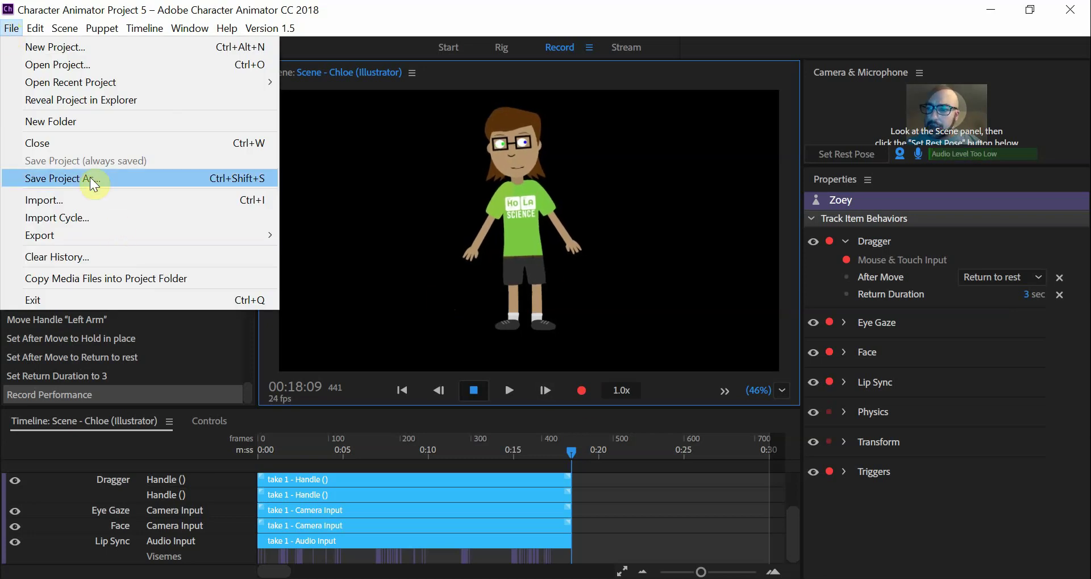
{"action": "mouse_move", "coordinate": [88, 236]}
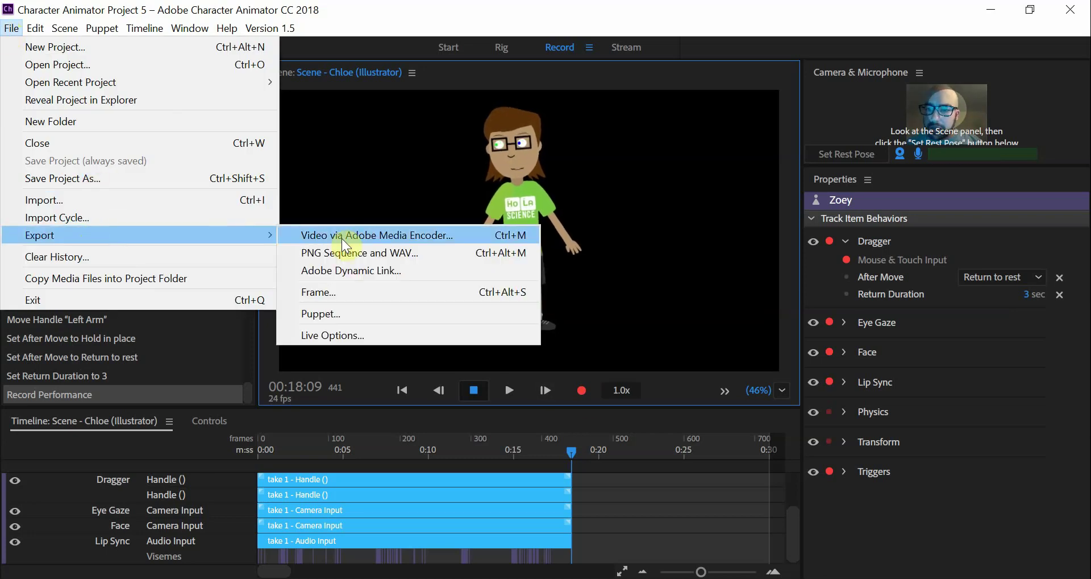
{"action": "left_click", "coordinate": [461, 236]}
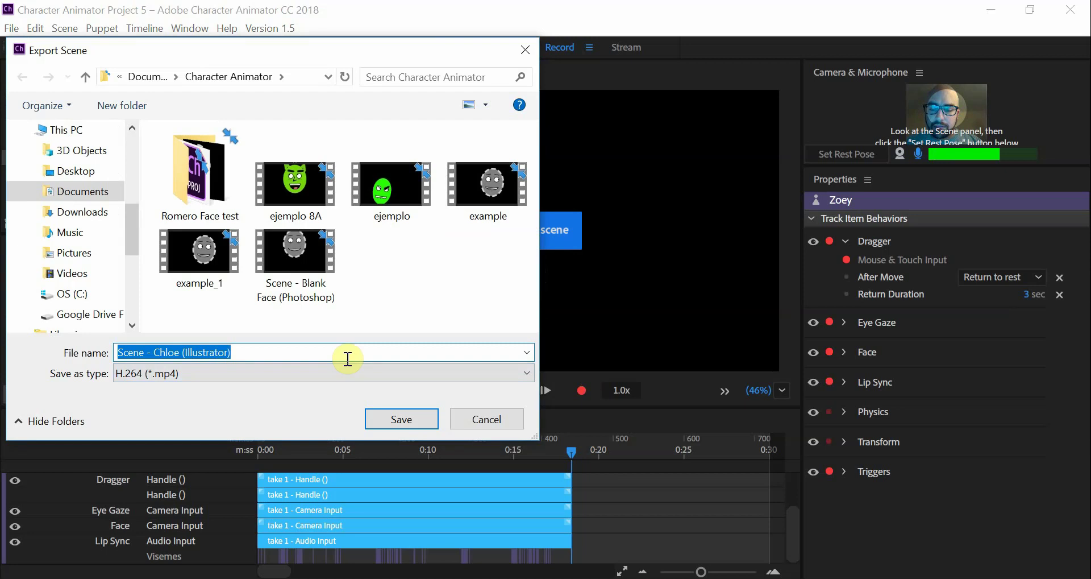
{"action": "type", "text": "Zoey example for exporting video"}
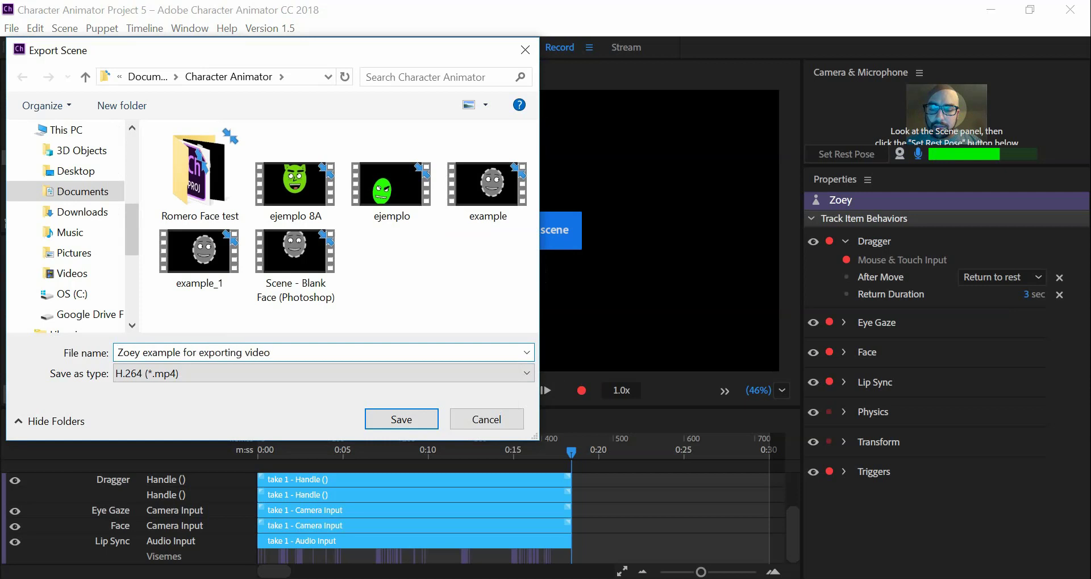
{"action": "left_click", "coordinate": [385, 420]}
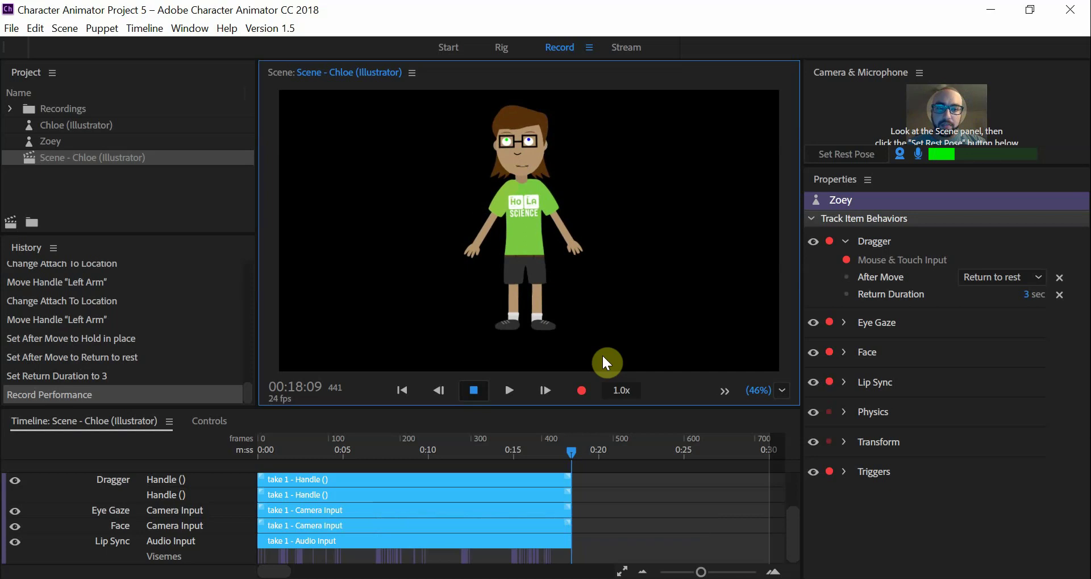
Step: Disable the webcam and microphone, then switch to Media Encoder showing the queued H.264 export
{"action": "left_click", "coordinate": [898, 153]}
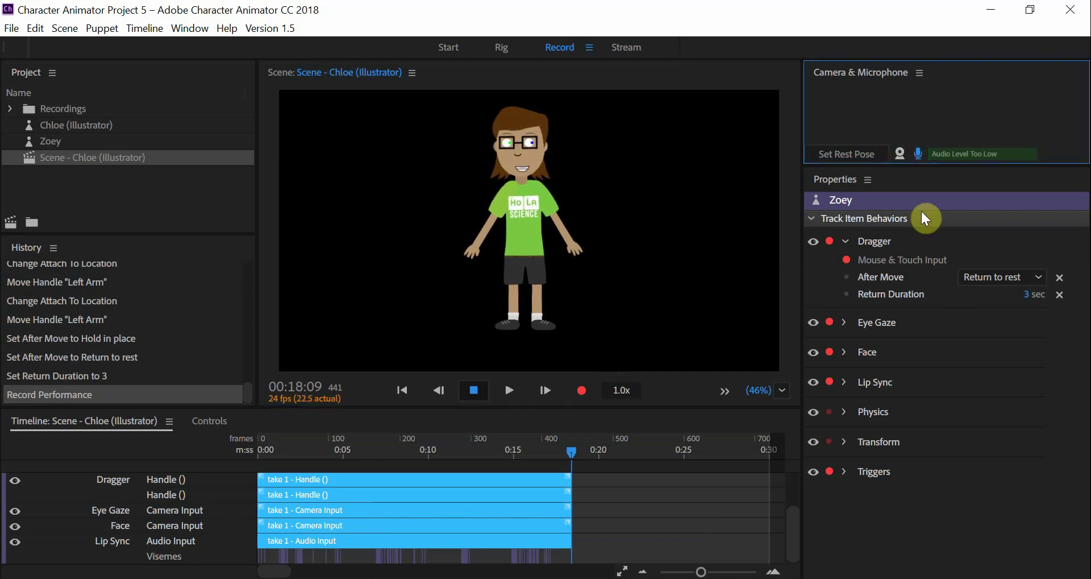
{"action": "left_click", "coordinate": [918, 152]}
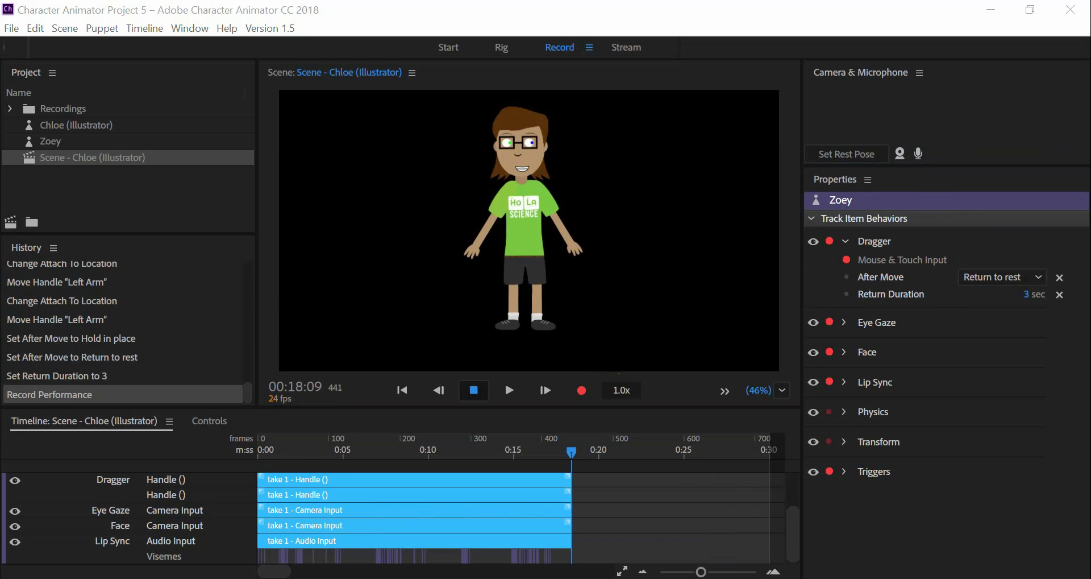
{"action": "mouse_move", "coordinate": [744, 555]}
{"action": "mouse_move", "coordinate": [739, 577]}
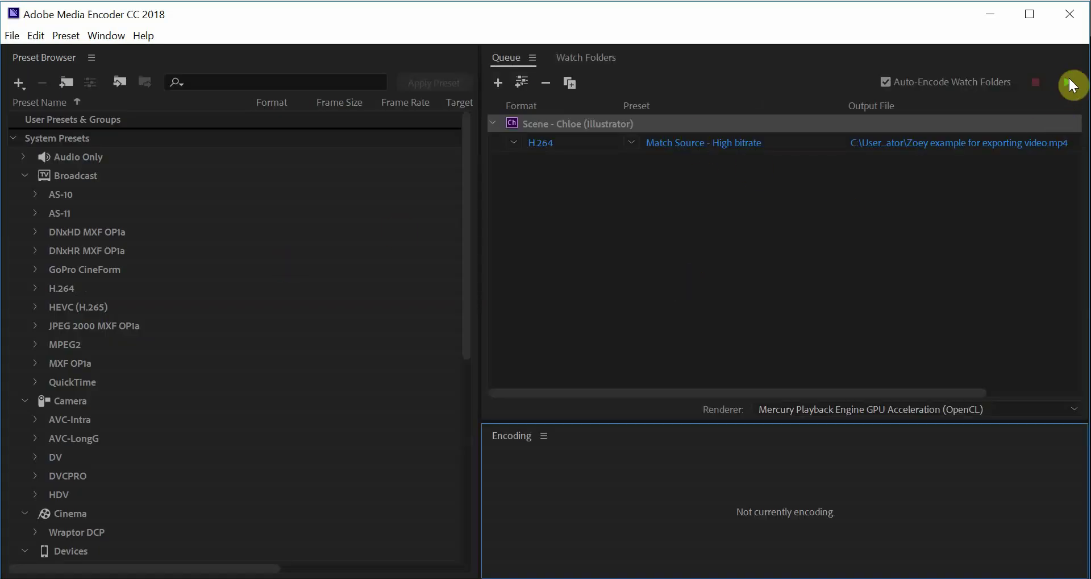
Step: Start encoding the queued Zoey export, then bring Zoey.ai in Illustrator forward
{"action": "left_click", "coordinate": [1069, 88]}
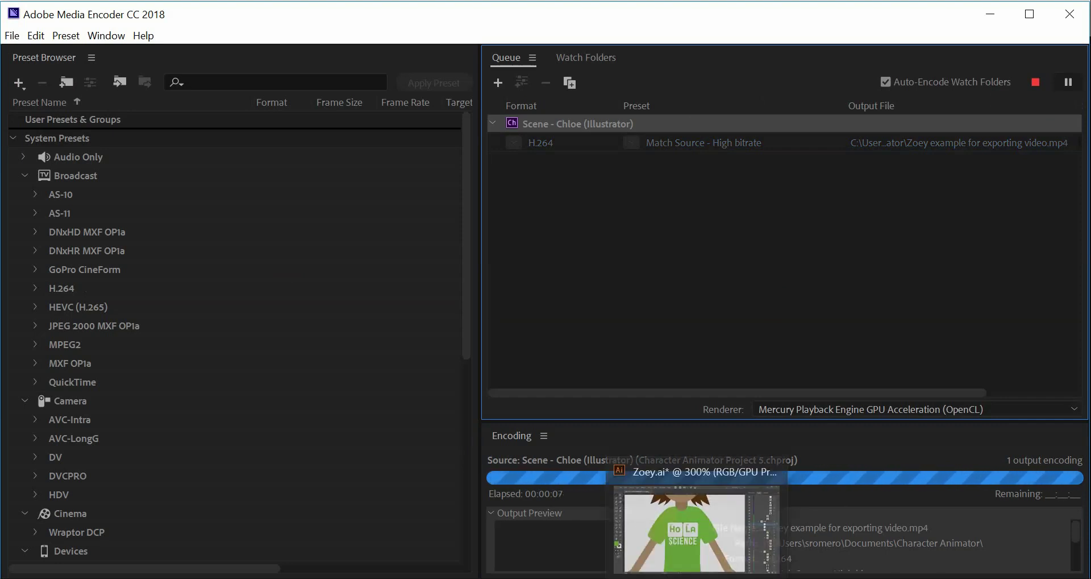
{"action": "left_click", "coordinate": [696, 574]}
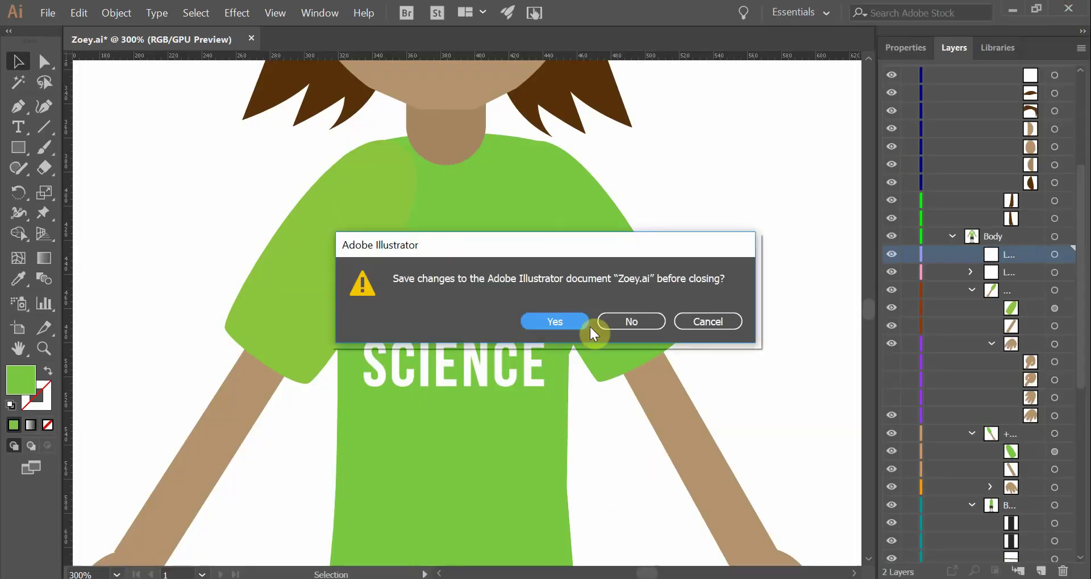
Step: Dismiss Illustrator's save prompt keeping Zoey.ai open, and return to Media Encoder's encoding queue
{"action": "left_click", "coordinate": [627, 322]}
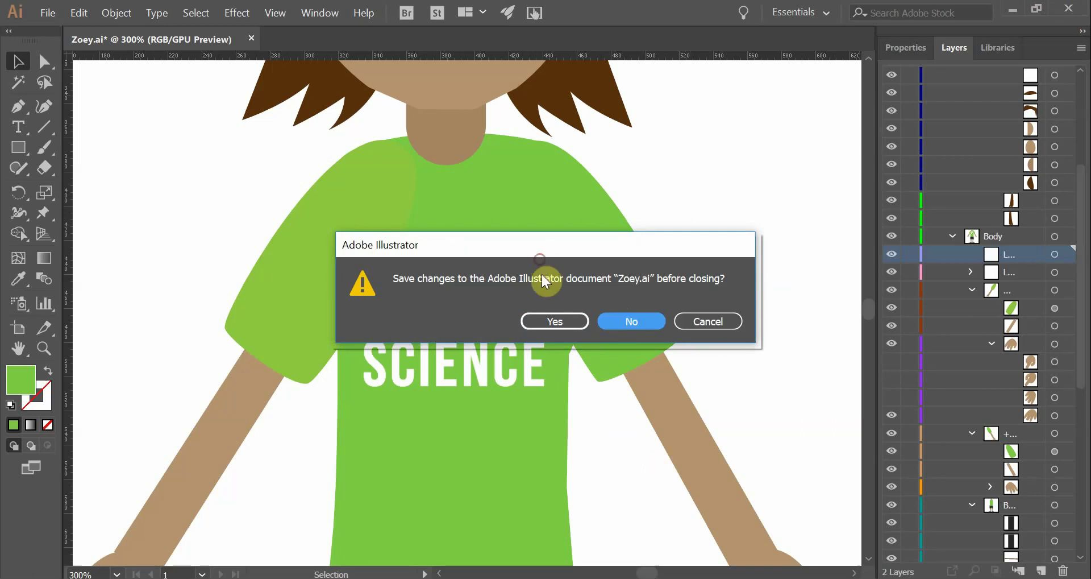
{"action": "left_click", "coordinate": [553, 319]}
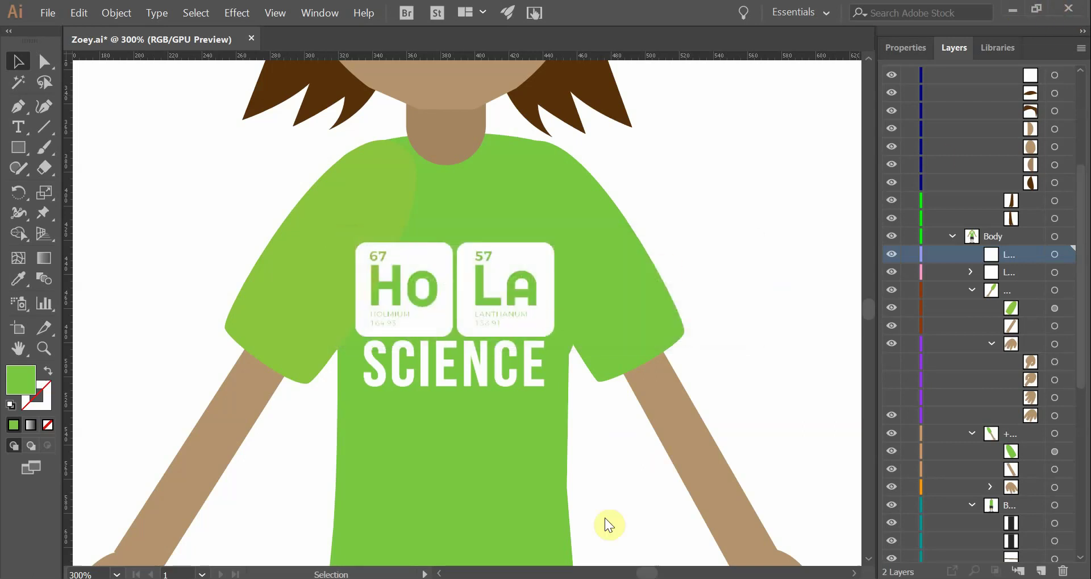
{"action": "key", "text": "alt+Tab"}
{"action": "left_click", "coordinate": [737, 306]}
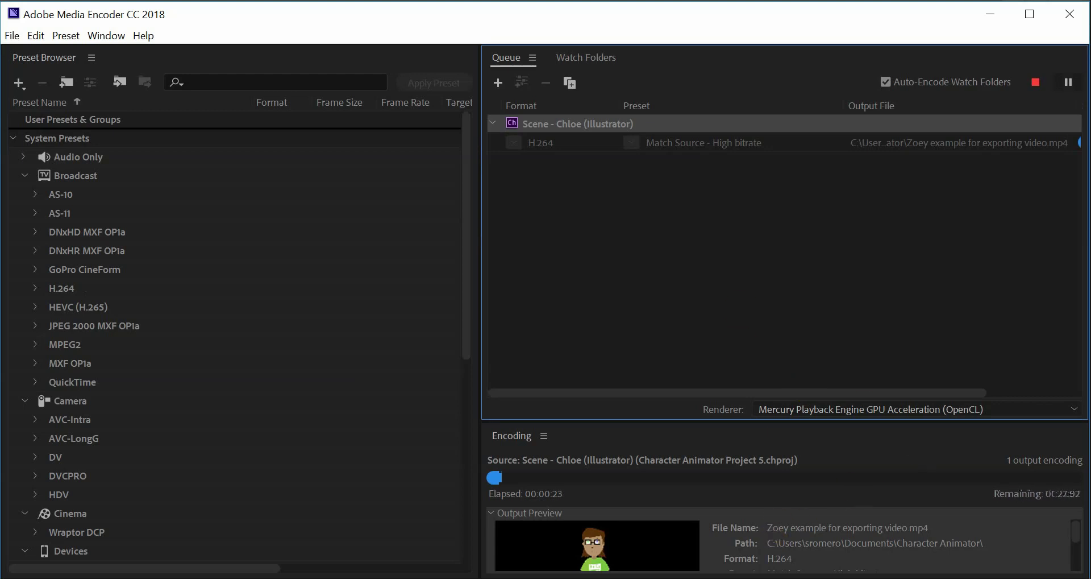
Step: Switch back to Character Animator and close the stray Xbox window opened from the taskbar
{"action": "key", "text": "alt+Tab"}
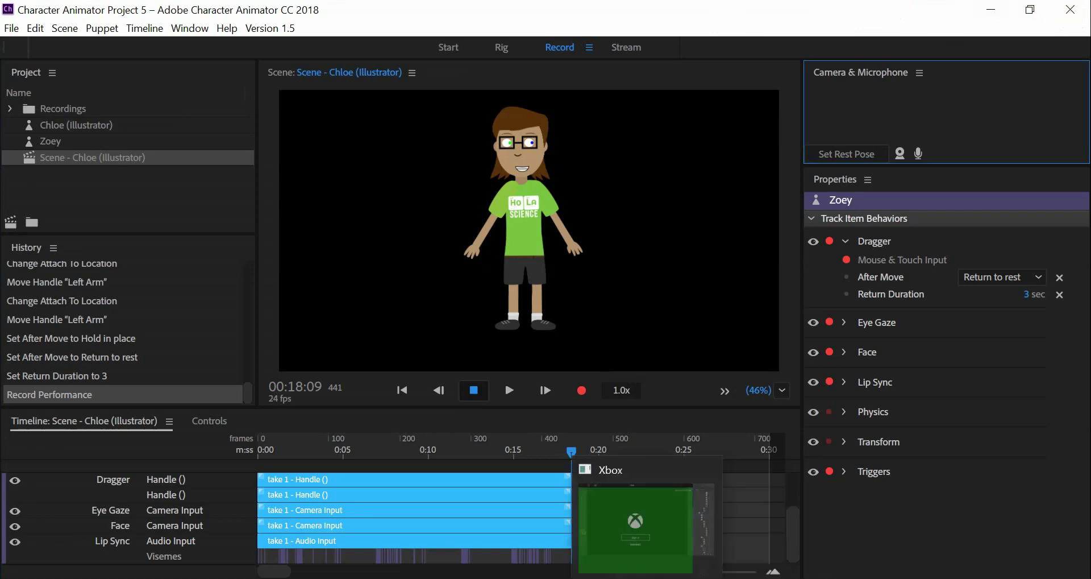
{"action": "left_click", "coordinate": [696, 563]}
{"action": "left_click", "coordinate": [703, 43]}
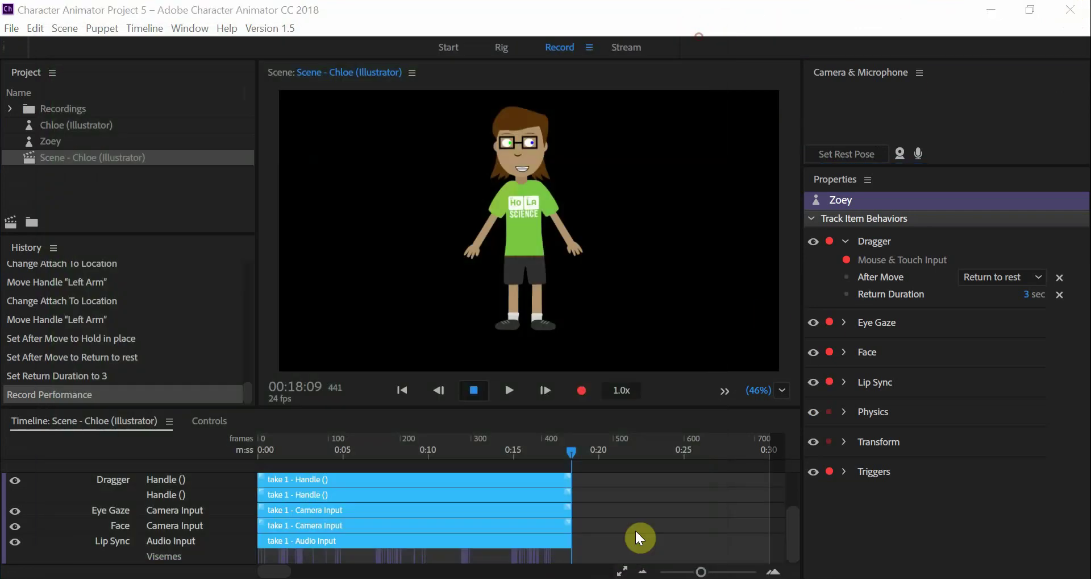
{"action": "left_click", "coordinate": [609, 499]}
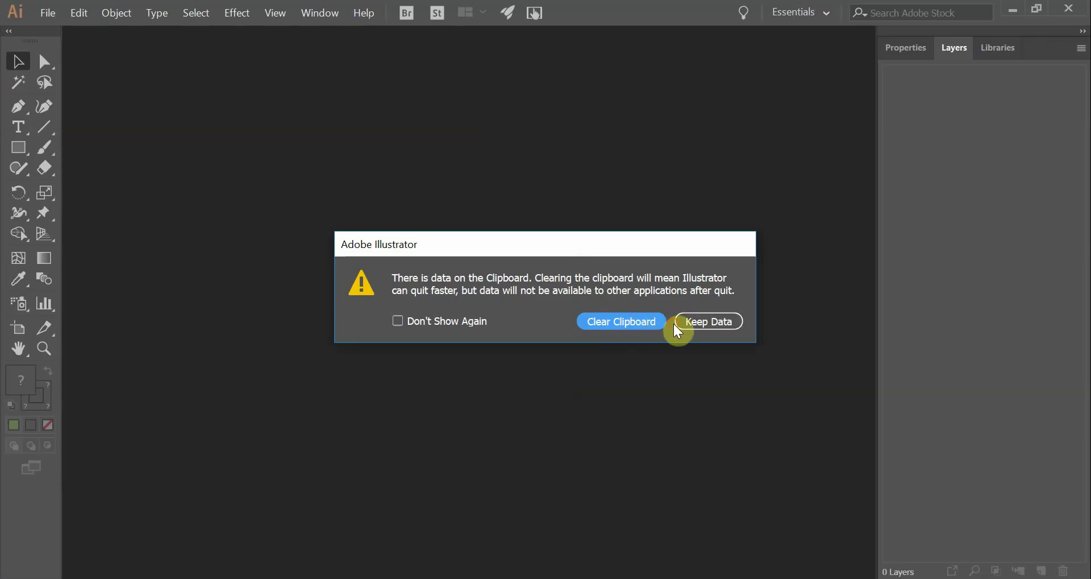
Step: Quit Illustrator, choosing Keep Data in the clipboard dialog
{"action": "left_click", "coordinate": [707, 322]}
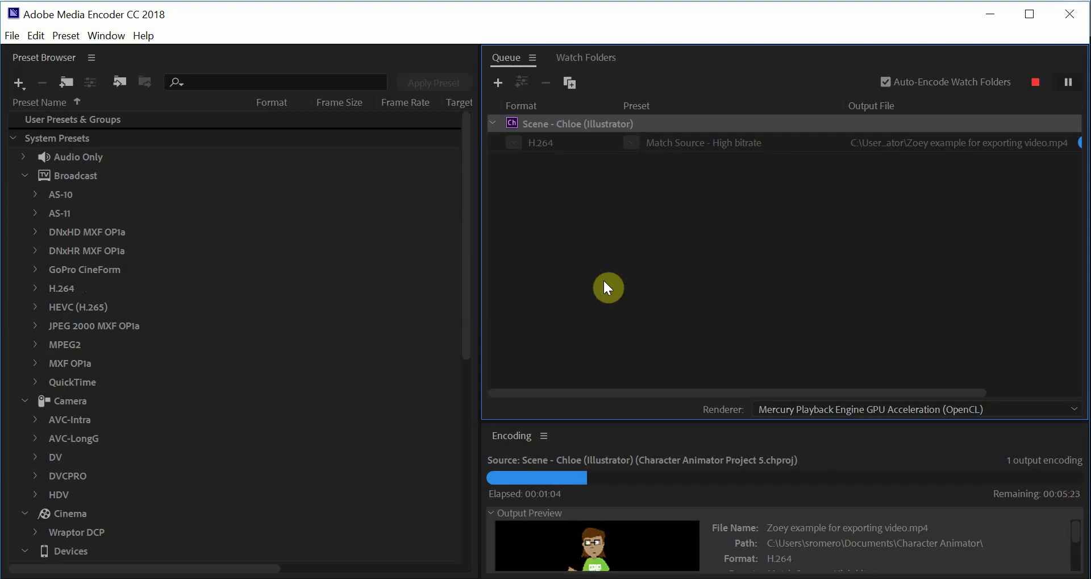
{"action": "mouse_move", "coordinate": [642, 511]}
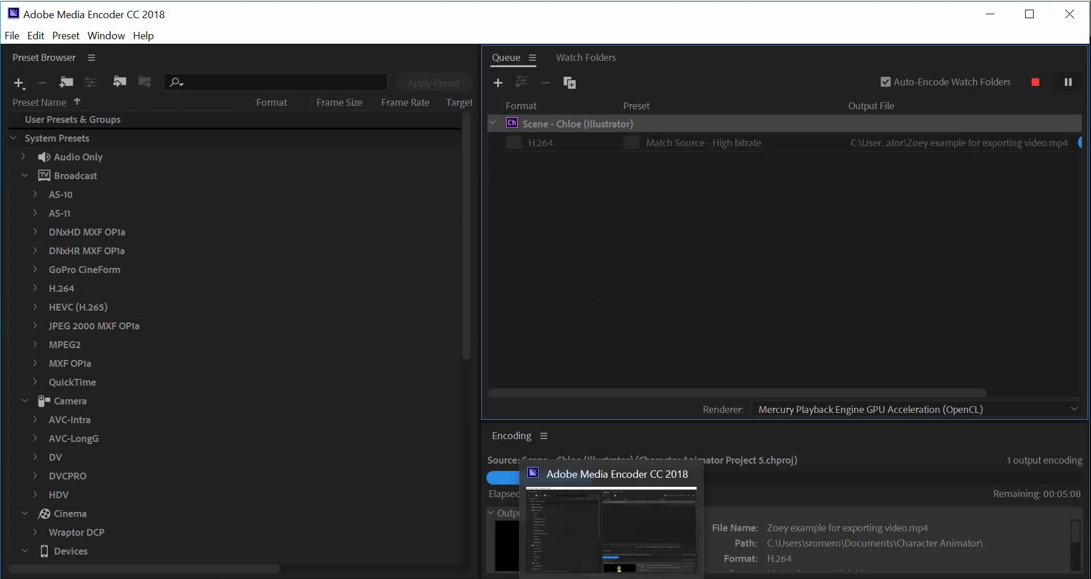
{"action": "left_click", "coordinate": [891, 286]}
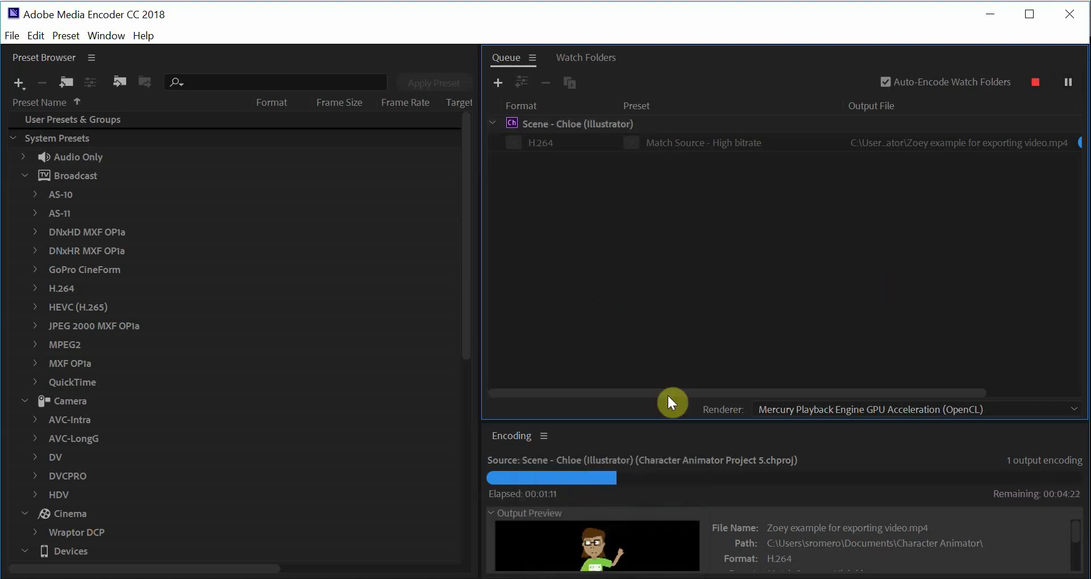
{"action": "mouse_move", "coordinate": [616, 560]}
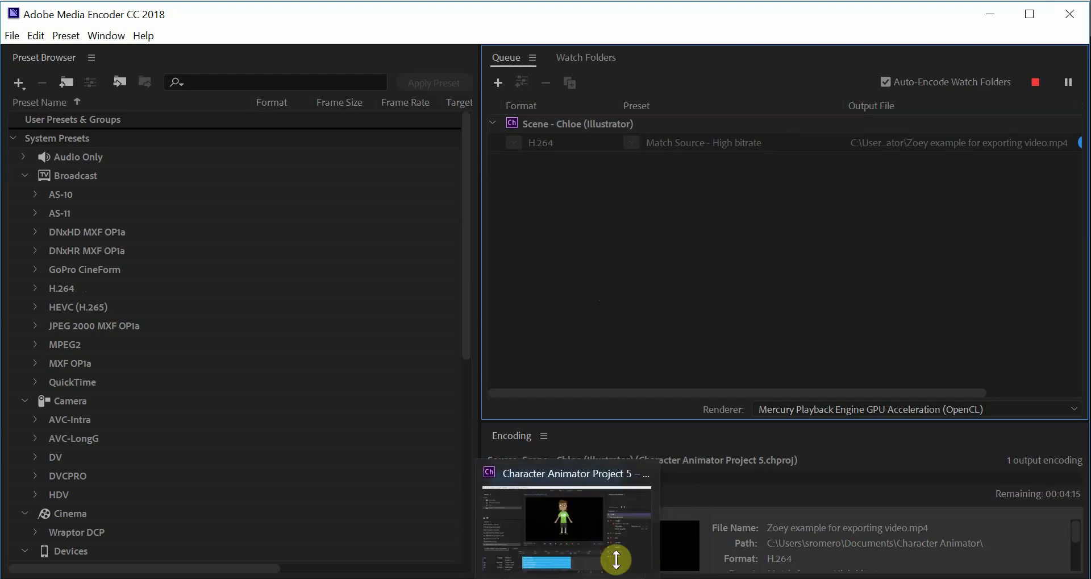